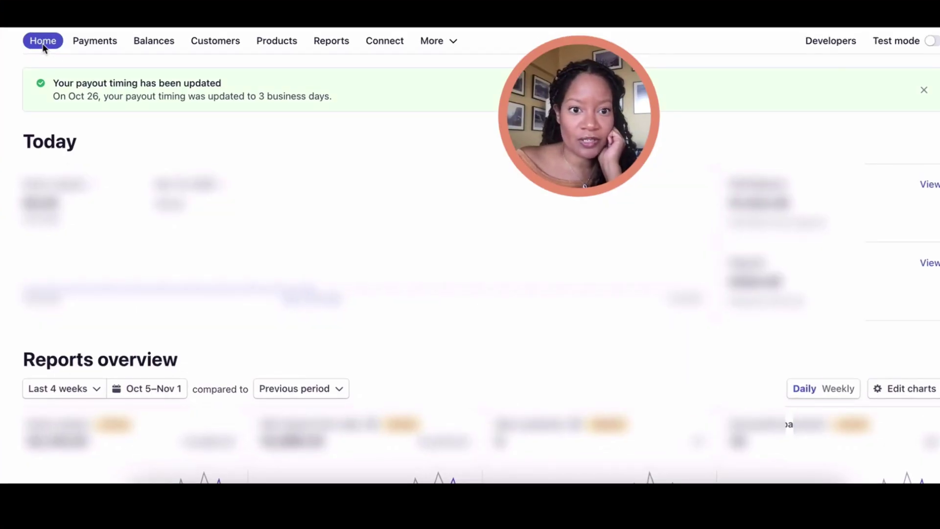
Go from the home dashboard through Payments to the empty Payment links page
click(43, 45)
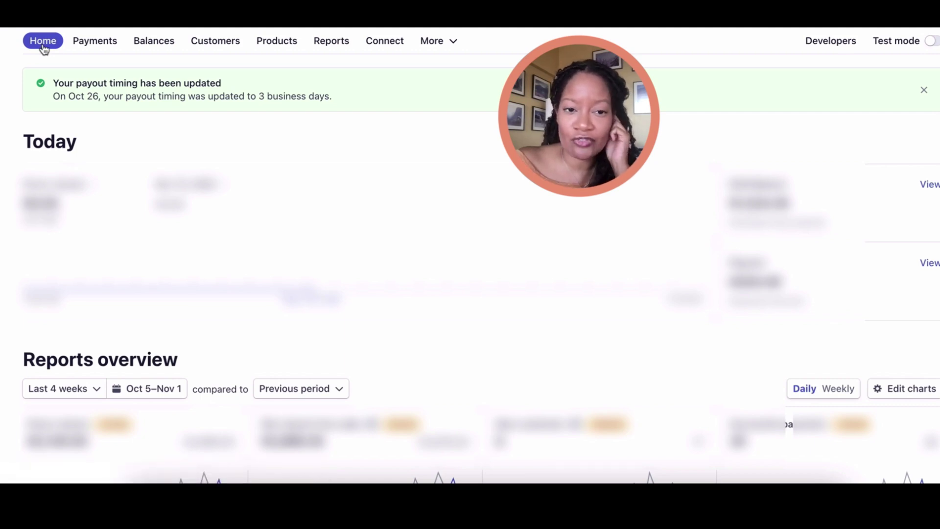
click(81, 47)
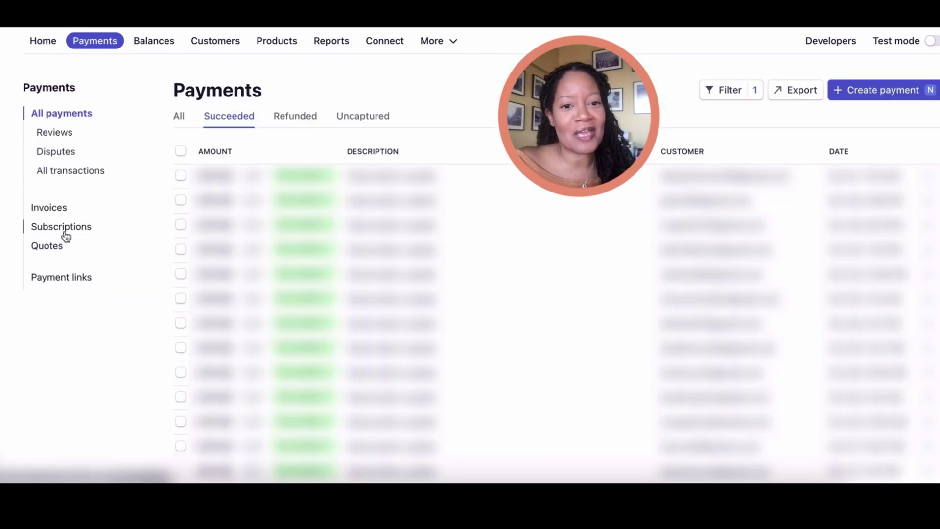
click(61, 278)
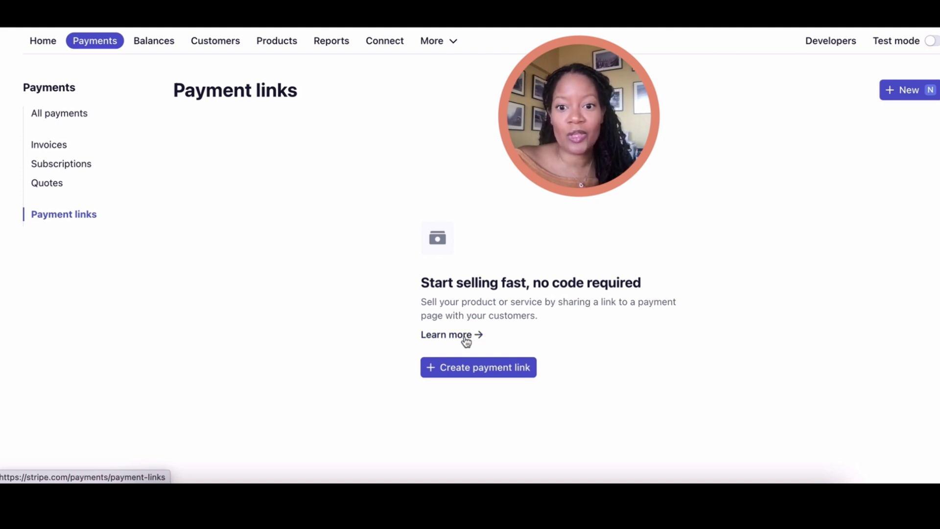
Start a new payment link and choose Add new product from its product dropdown
click(485, 375)
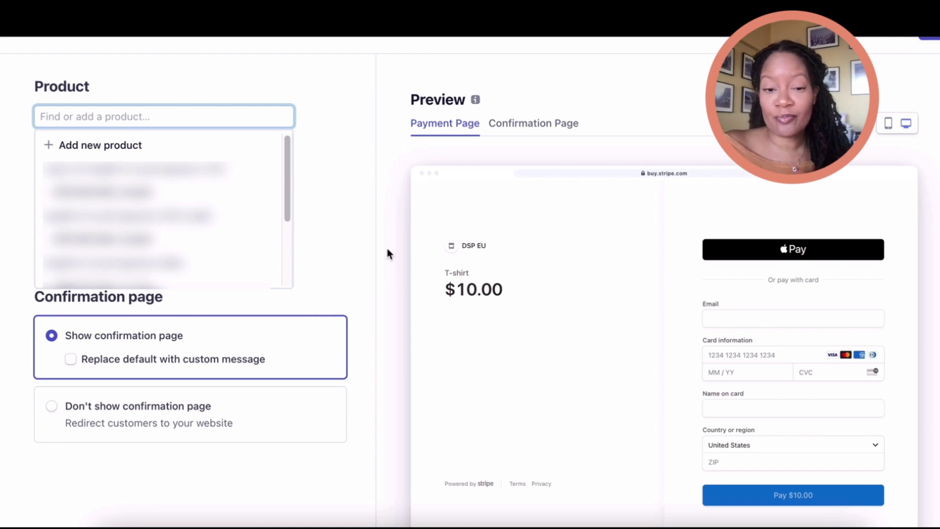
scroll(326, 246, down, 1)
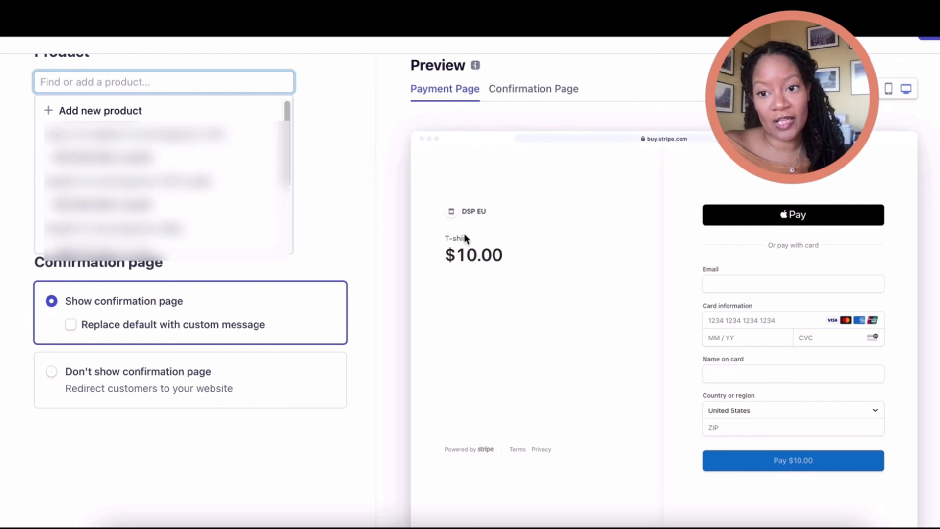
click(108, 109)
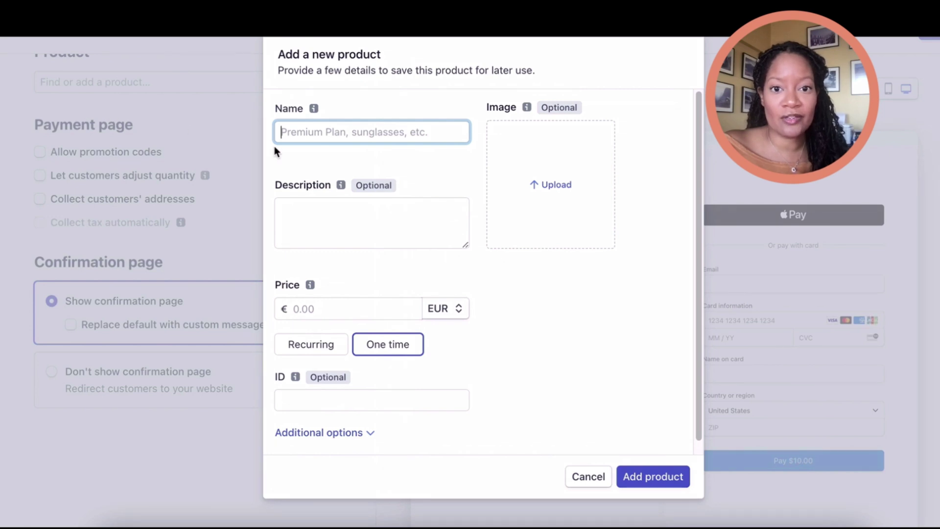
Name the product 'Test Product or Service' with description 'Description of service'
text(Test Pro)
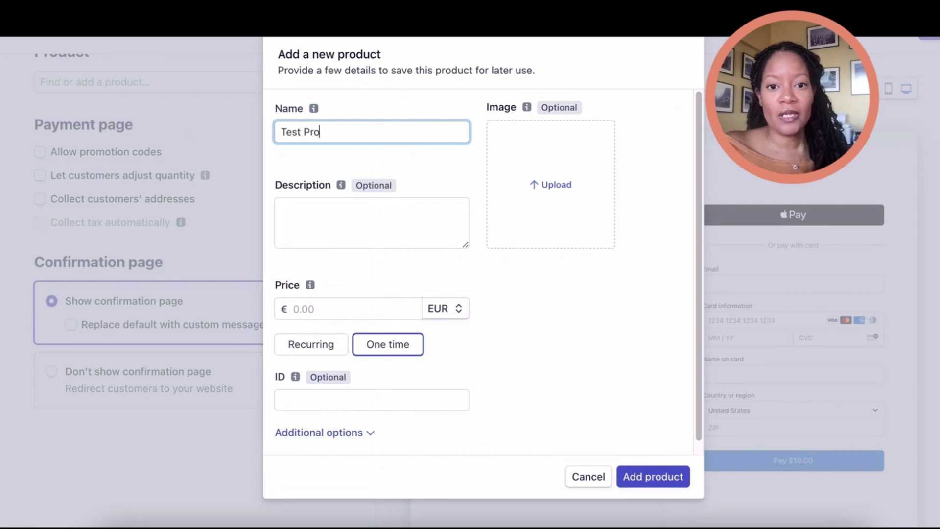
text(duct or Service)
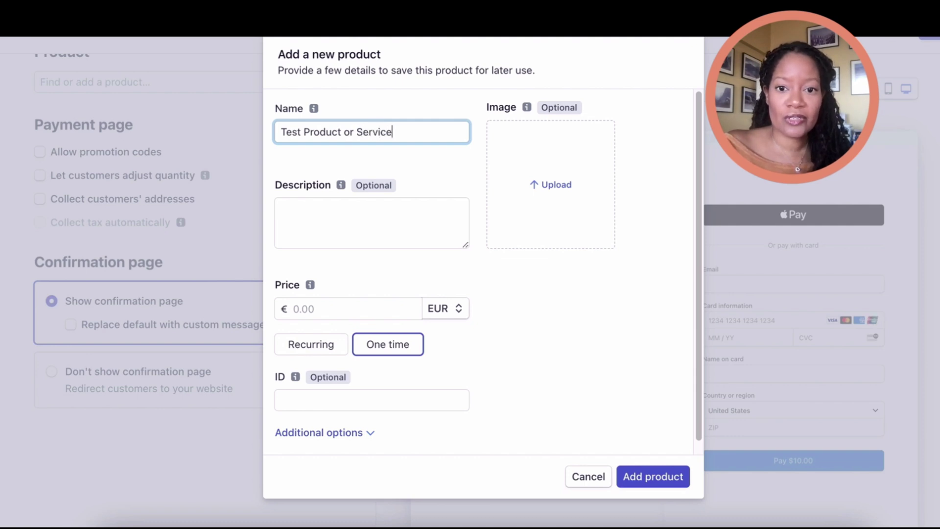
click(303, 222)
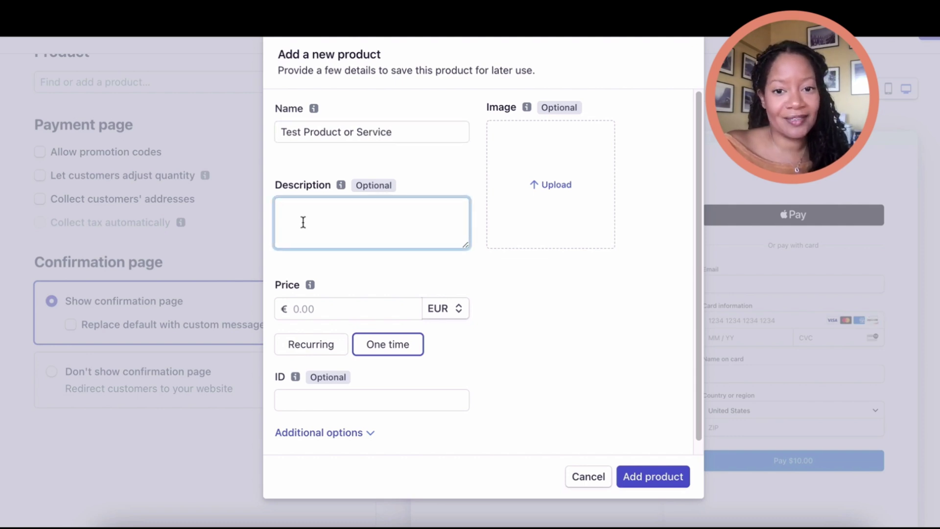
text(Descripti)
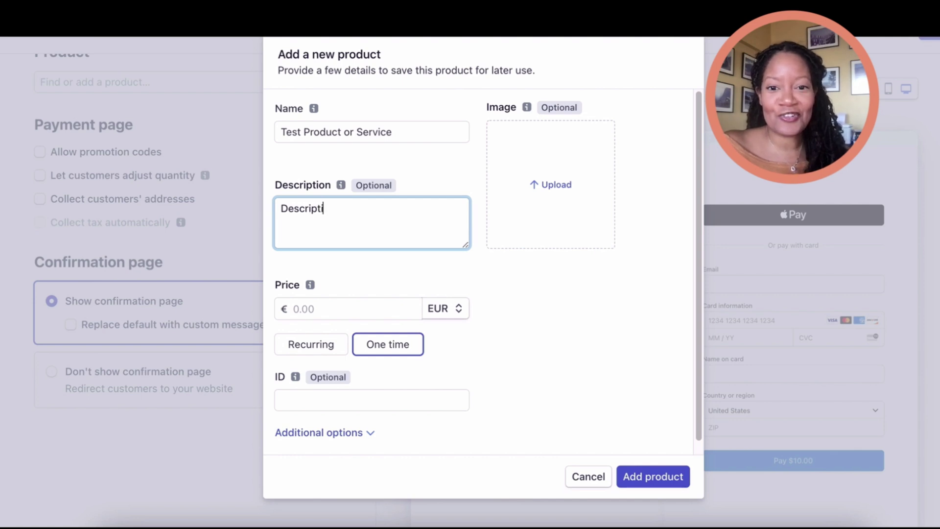
text(on of service)
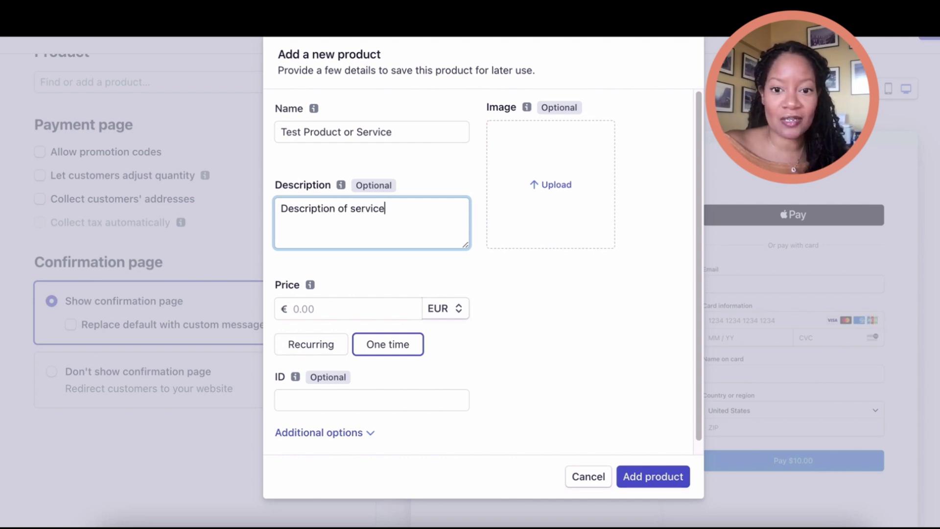
Price it at 27.00, change the currency from EUR to USD, and make it recurring
click(315, 310)
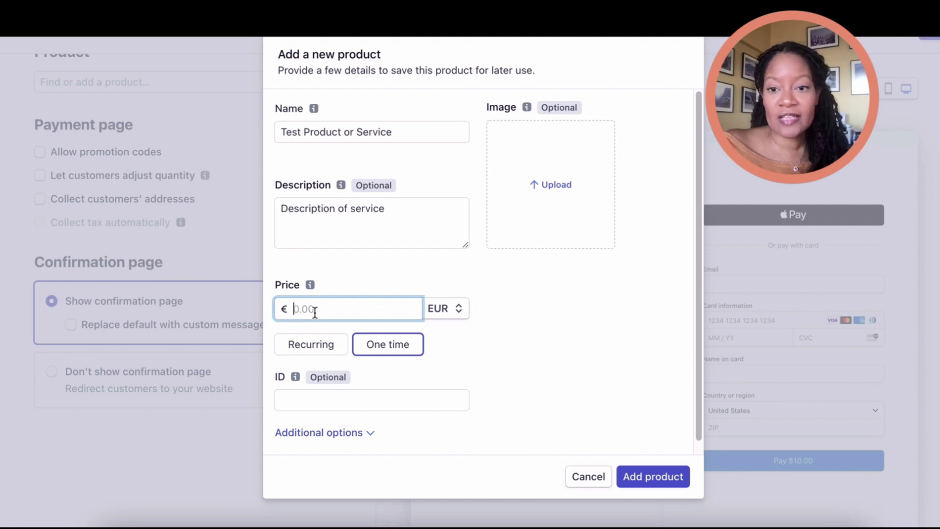
text(27.00)
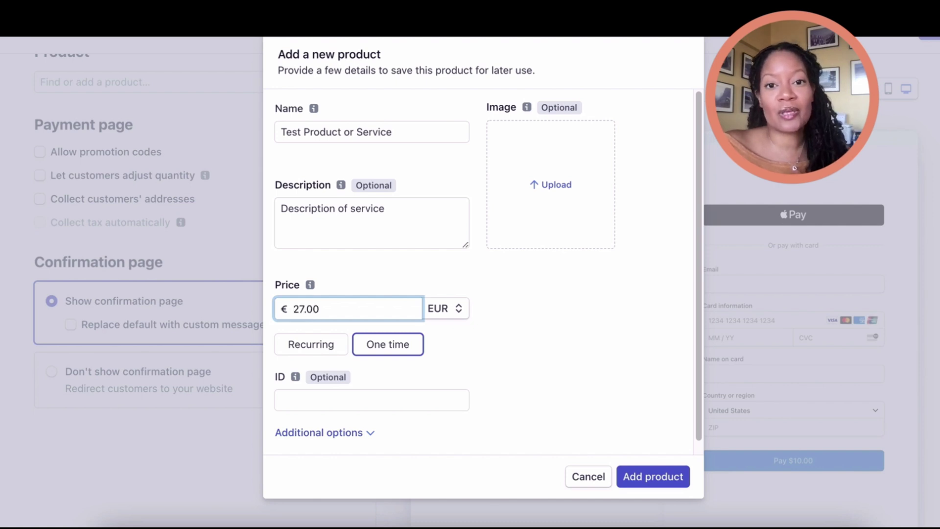
click(460, 314)
click(458, 360)
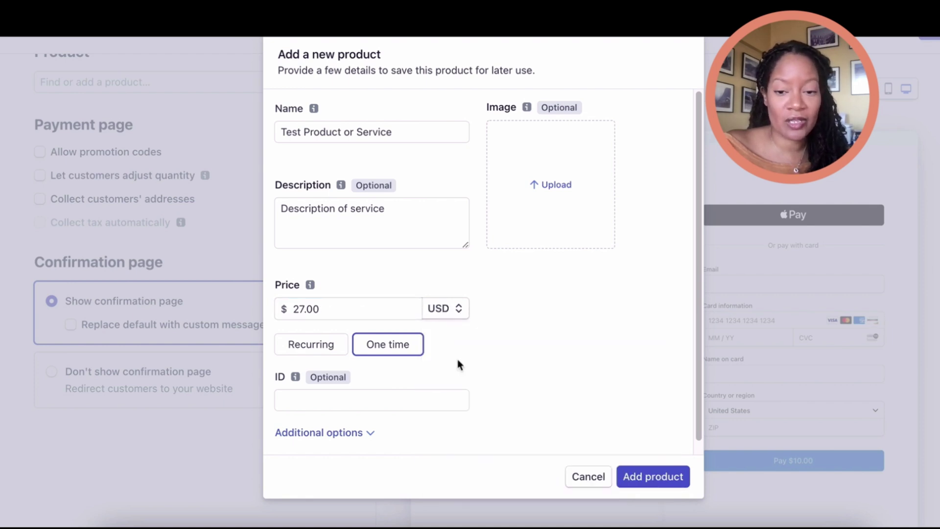
click(320, 350)
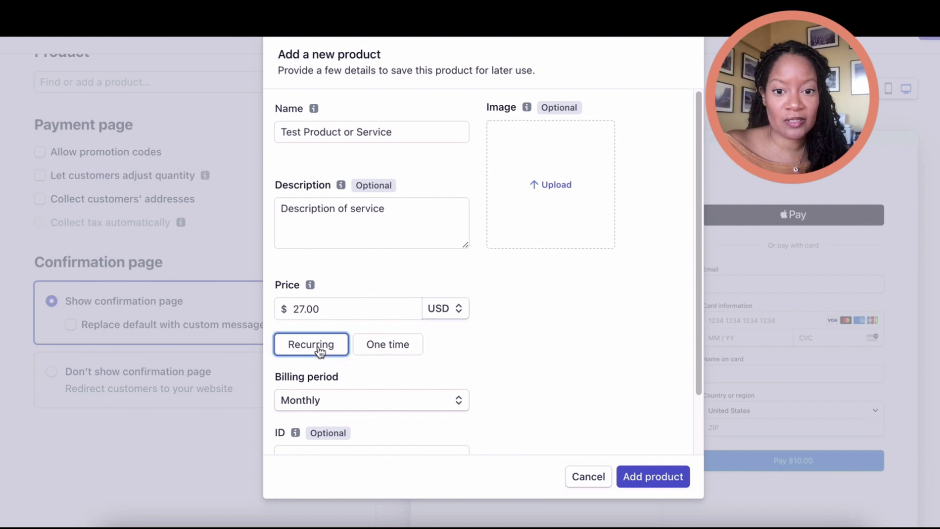
Try a custom billing period of every 2 weeks, then make the 27.00 USD price one time
click(305, 407)
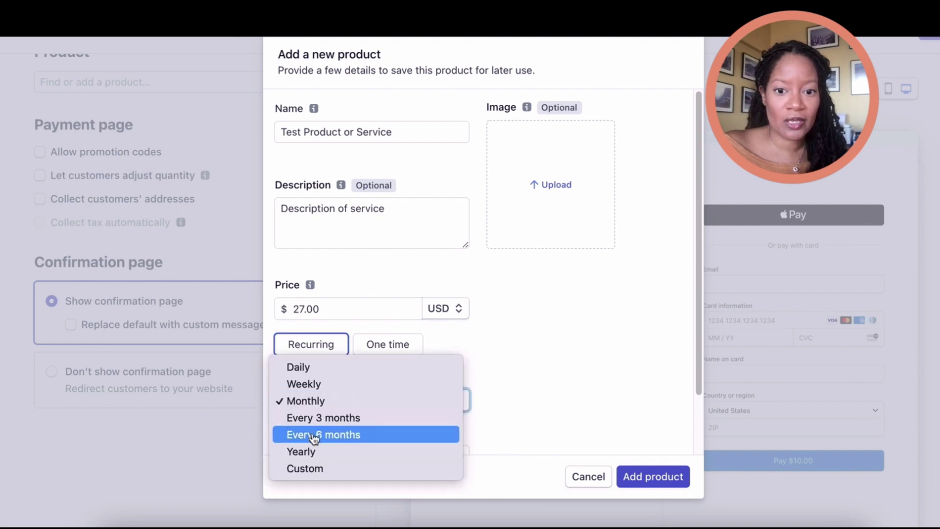
click(312, 468)
scroll(547, 369, down, 2)
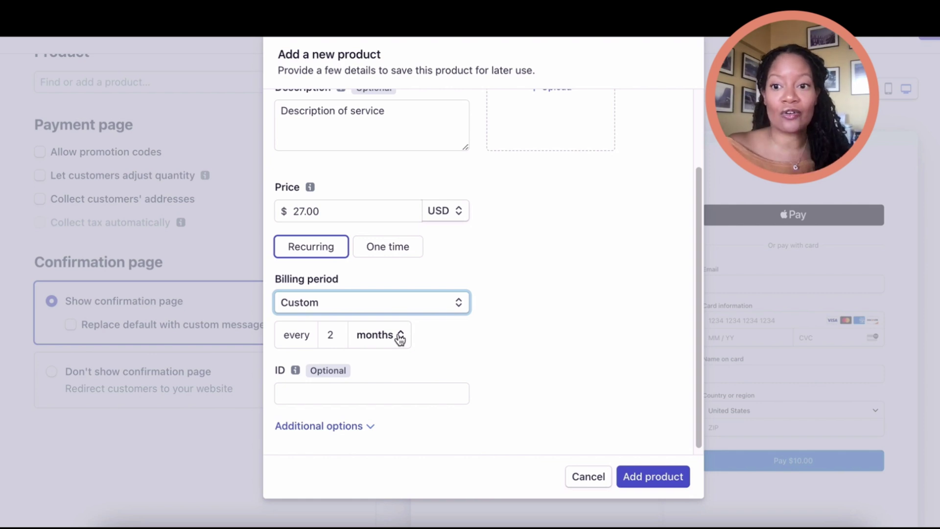
click(400, 338)
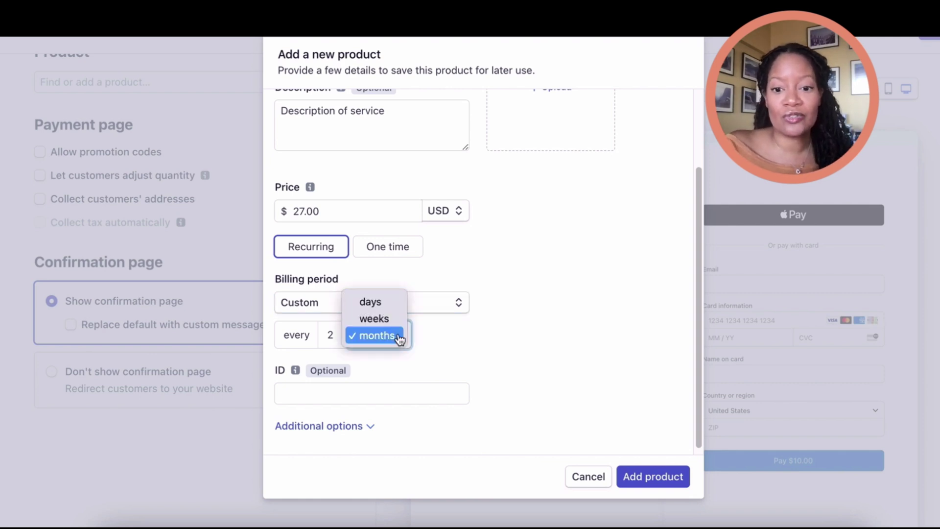
click(393, 322)
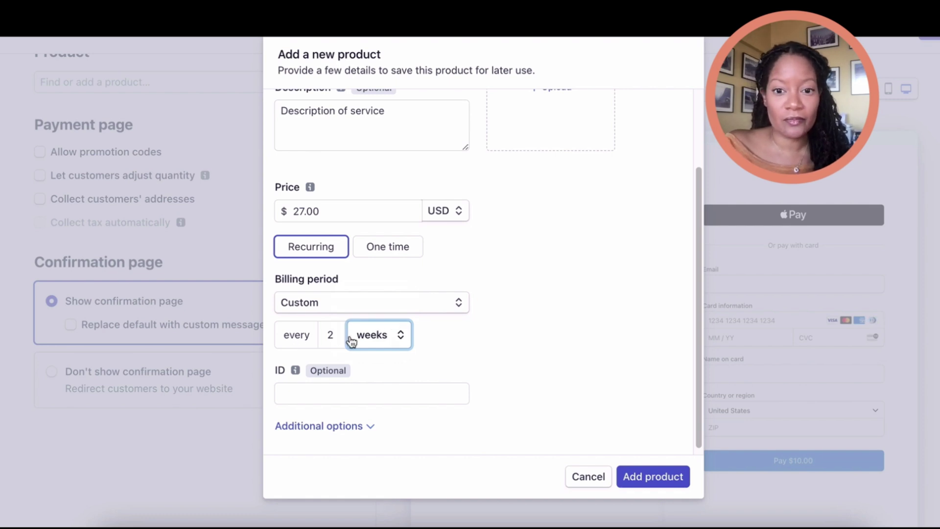
scroll(350, 340, up, 1)
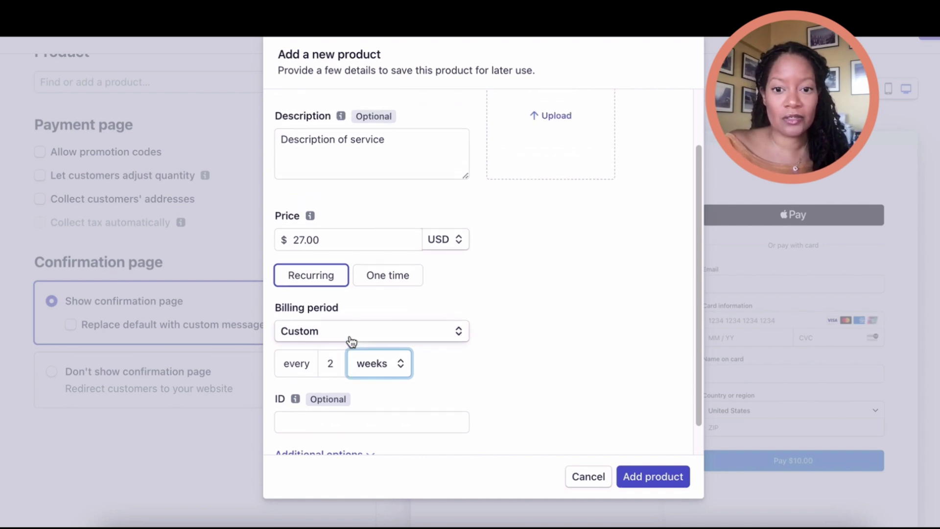
click(384, 279)
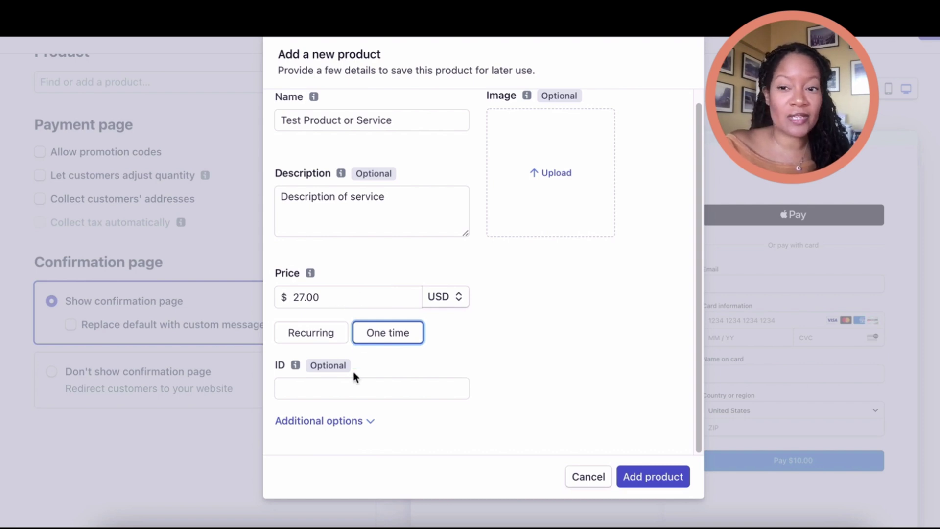
Expand Additional options to show the Price description field and its info tip
click(349, 423)
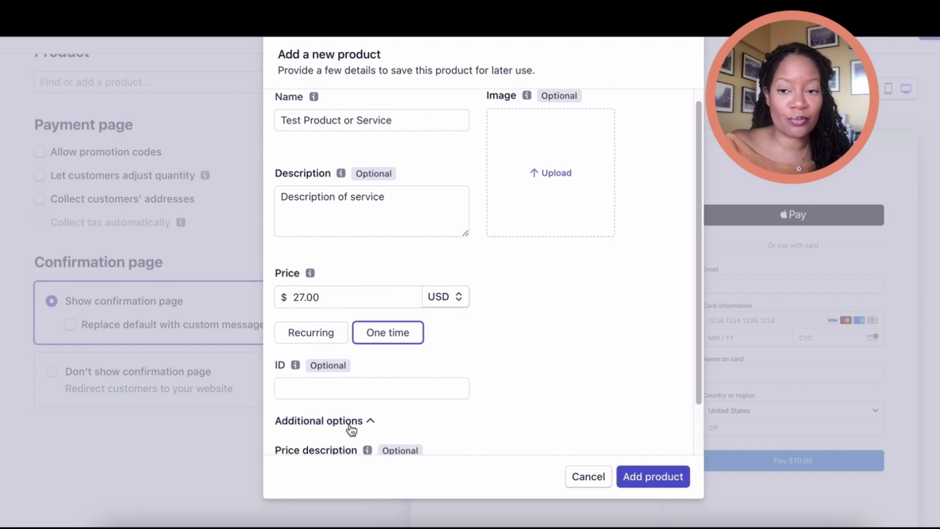
scroll(516, 387, down, 2)
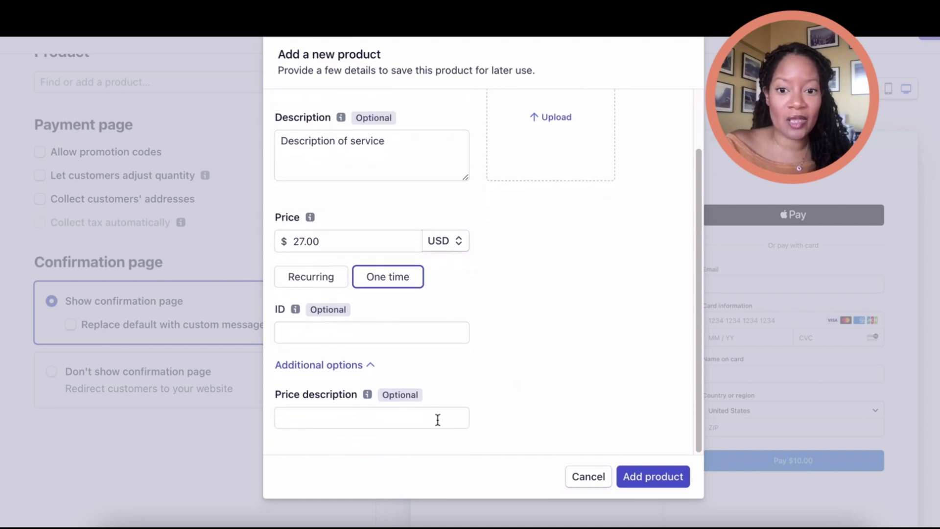
mouse_move(368, 403)
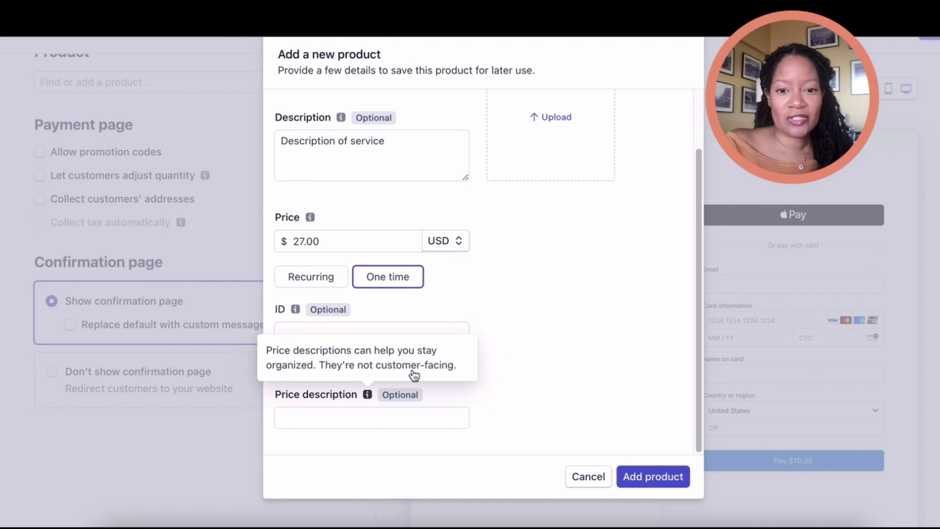
scroll(566, 293, up, 3)
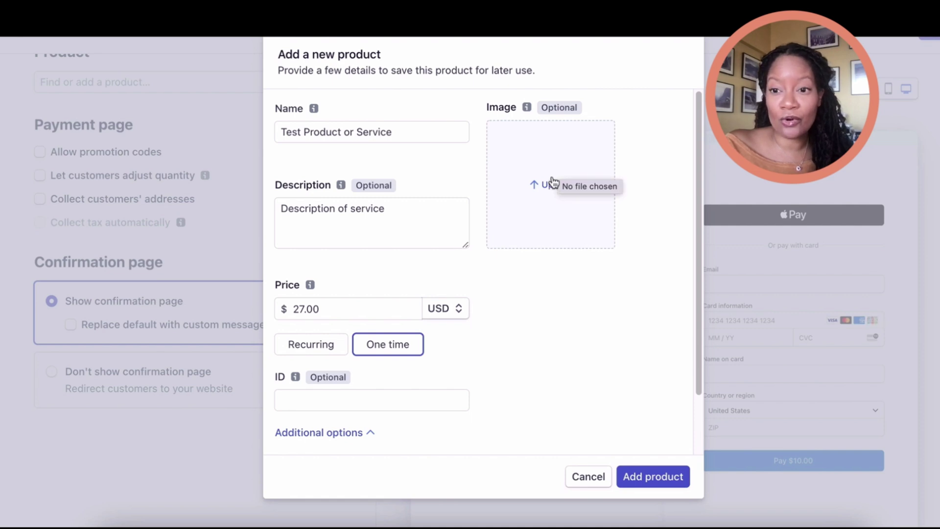
Add the product to the link past the password prompt and preview the 'Thanks for your payment' page
click(642, 475)
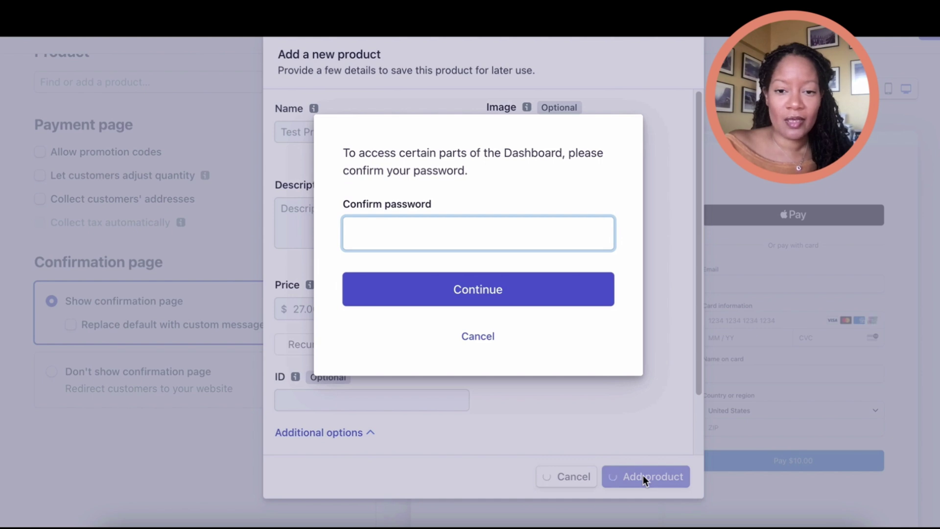
click(557, 292)
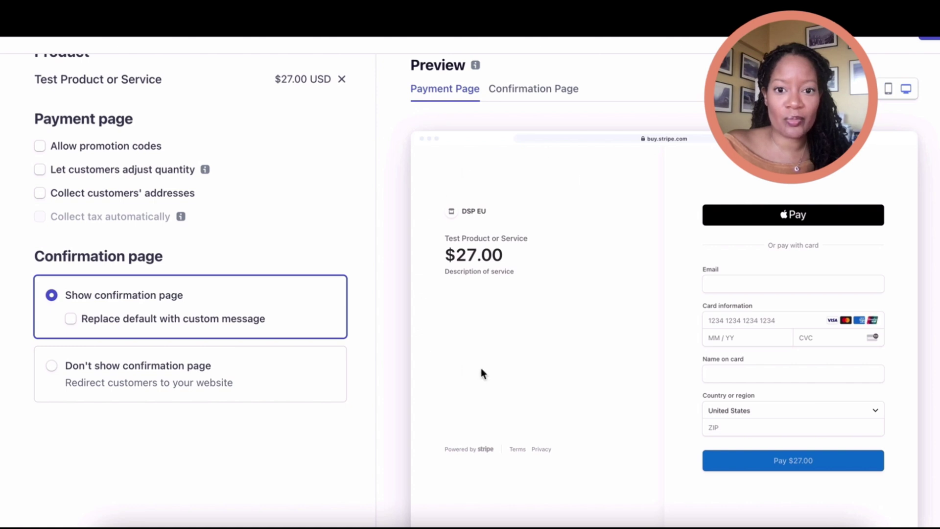
click(539, 92)
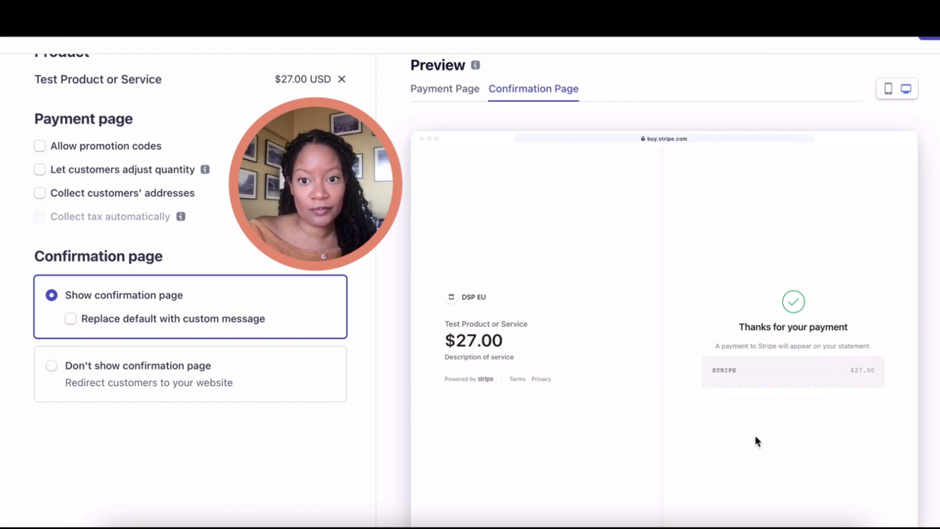
Preview the payment page in mobile layout, showing Apple Pay and card fields
scroll(751, 431, up, 1)
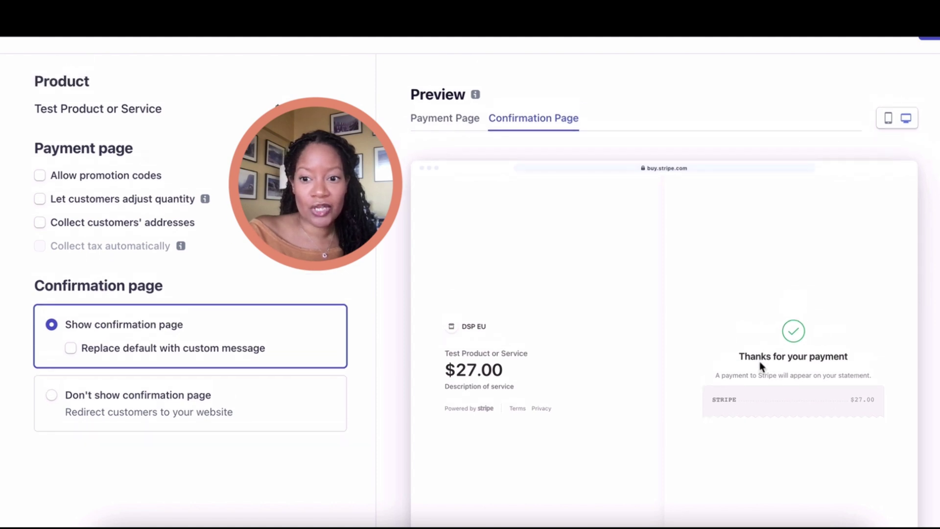
scroll(760, 362, down, 1)
scroll(760, 367, up, 1)
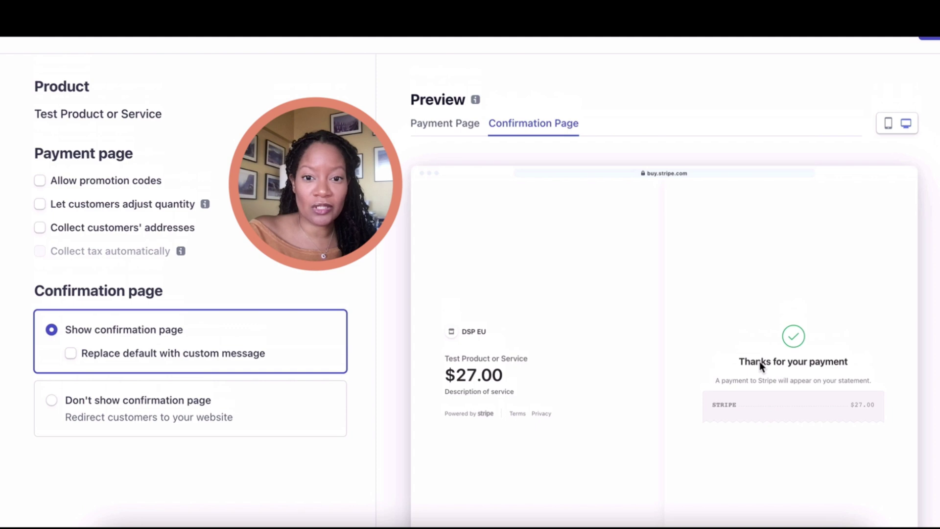
click(888, 125)
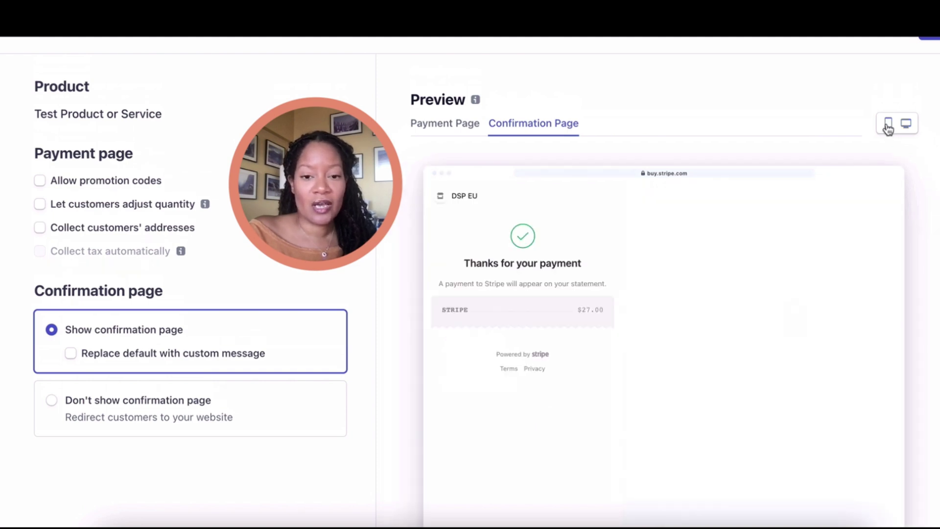
click(421, 127)
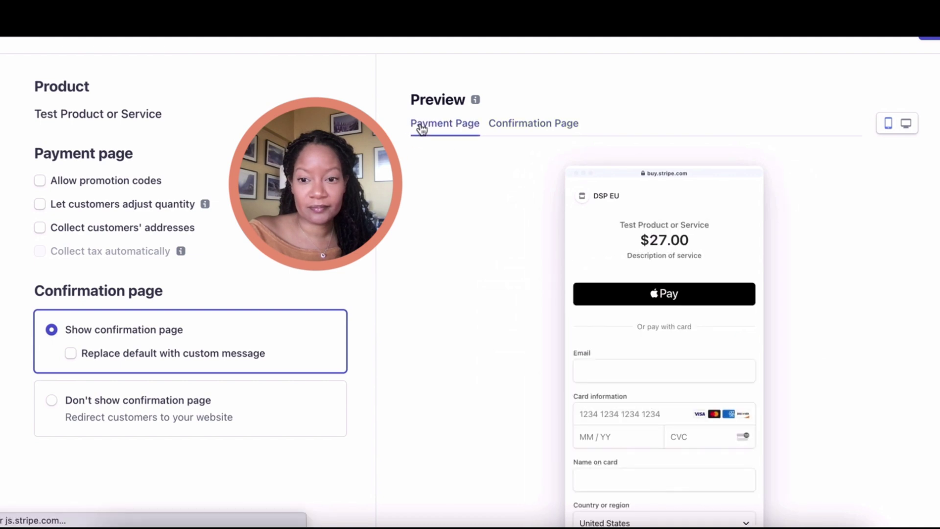
Toggle customer quantity adjustment on and off, leaving it turned off
click(40, 204)
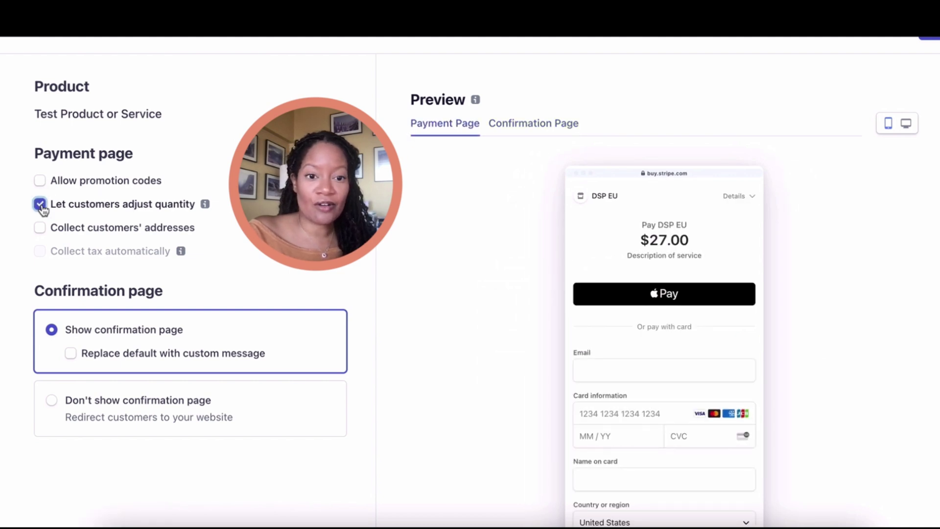
click(40, 205)
click(40, 205)
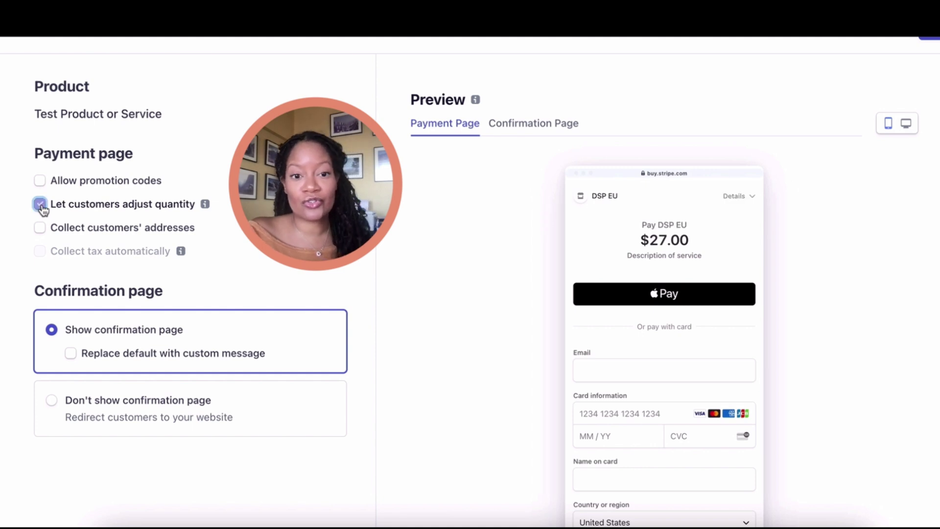
click(40, 204)
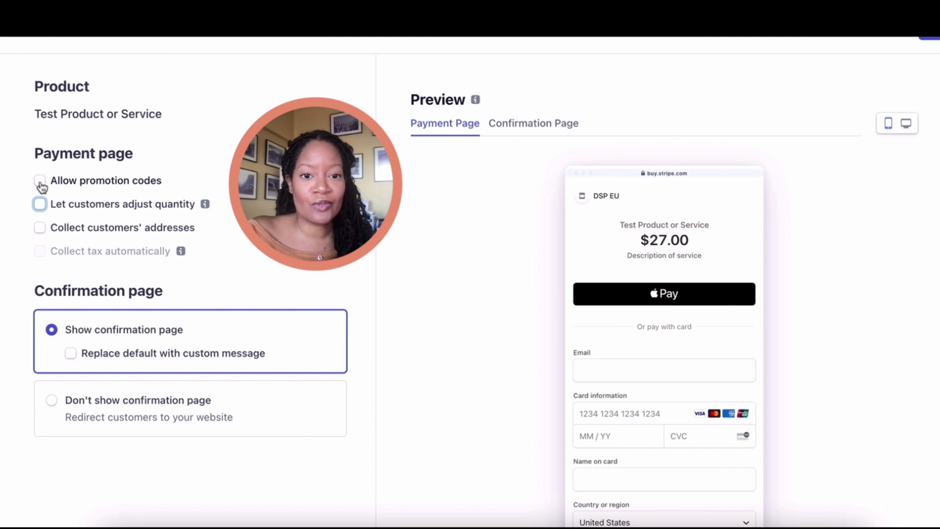
Allow promotion codes and collect customers' addresses with Billing addresses only
click(40, 181)
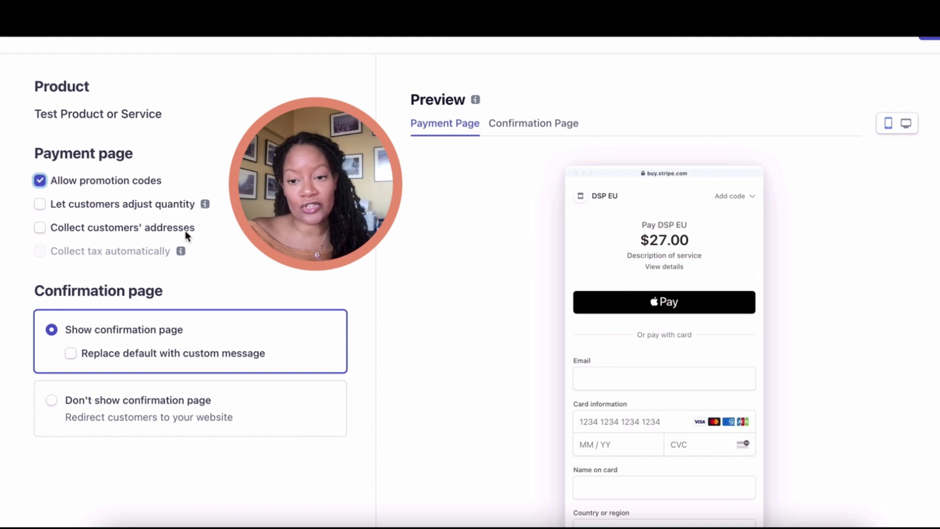
click(39, 230)
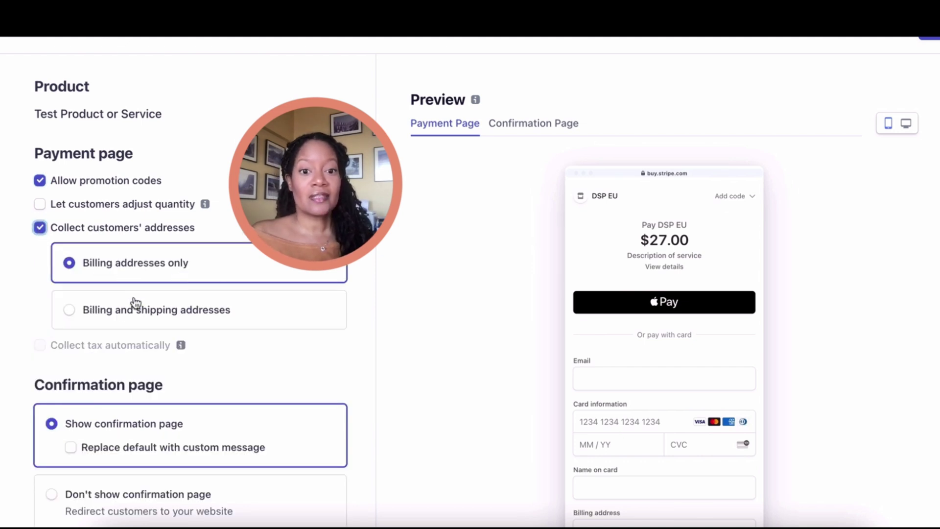
click(40, 348)
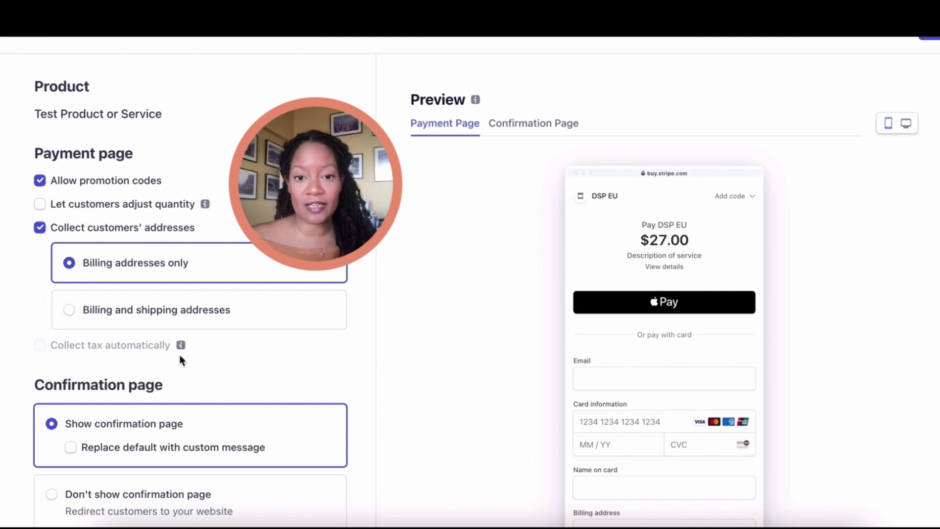
mouse_move(181, 348)
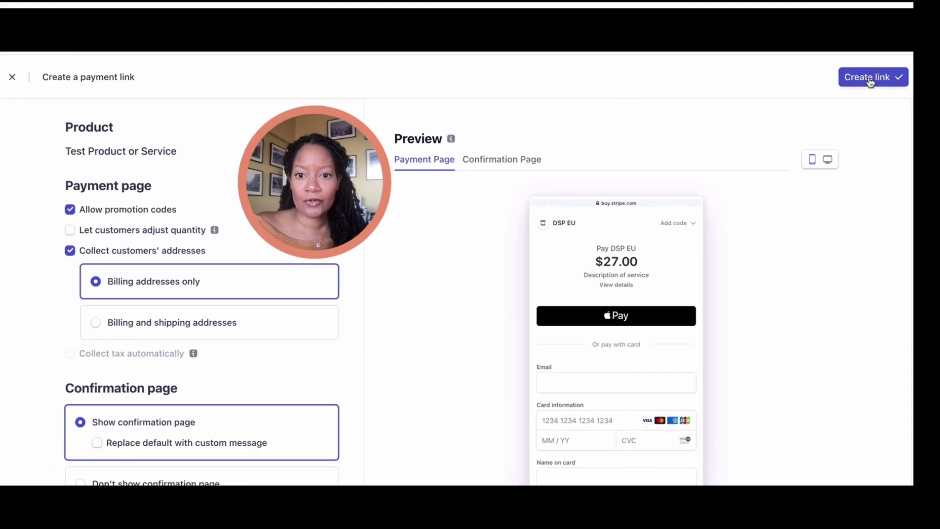
Create the payment link and copy its generated URL to the clipboard
click(871, 79)
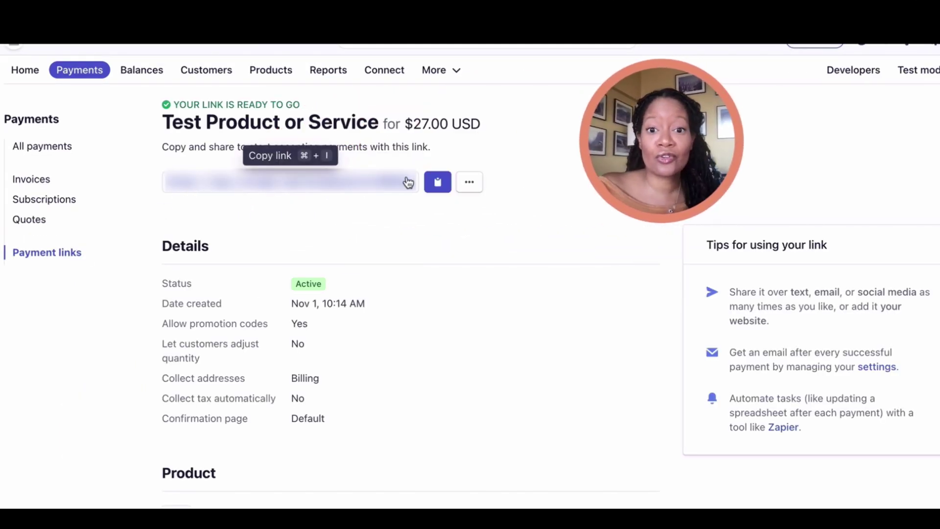
click(437, 182)
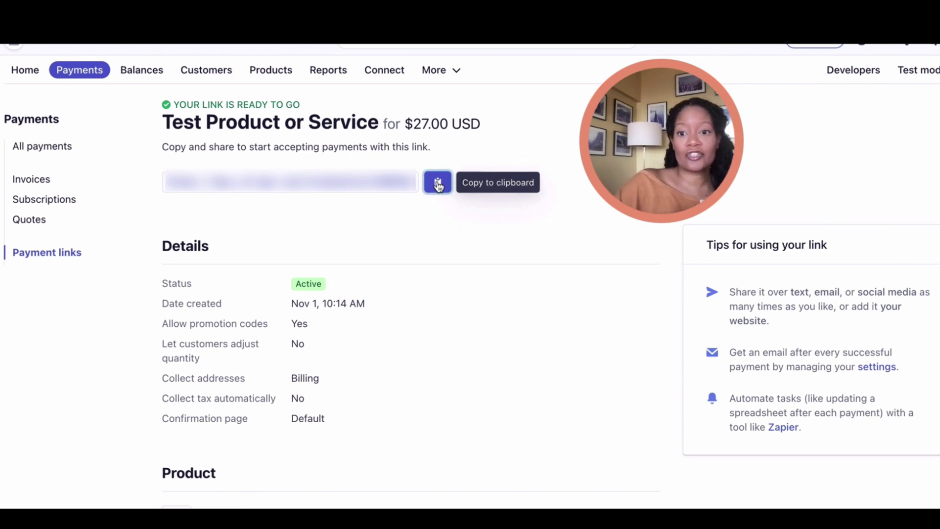
scroll(453, 345, down, 2)
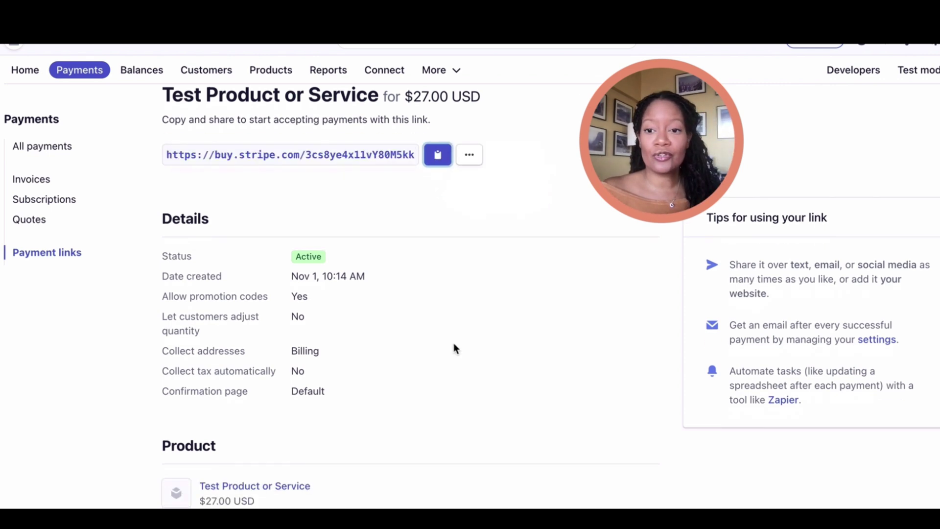